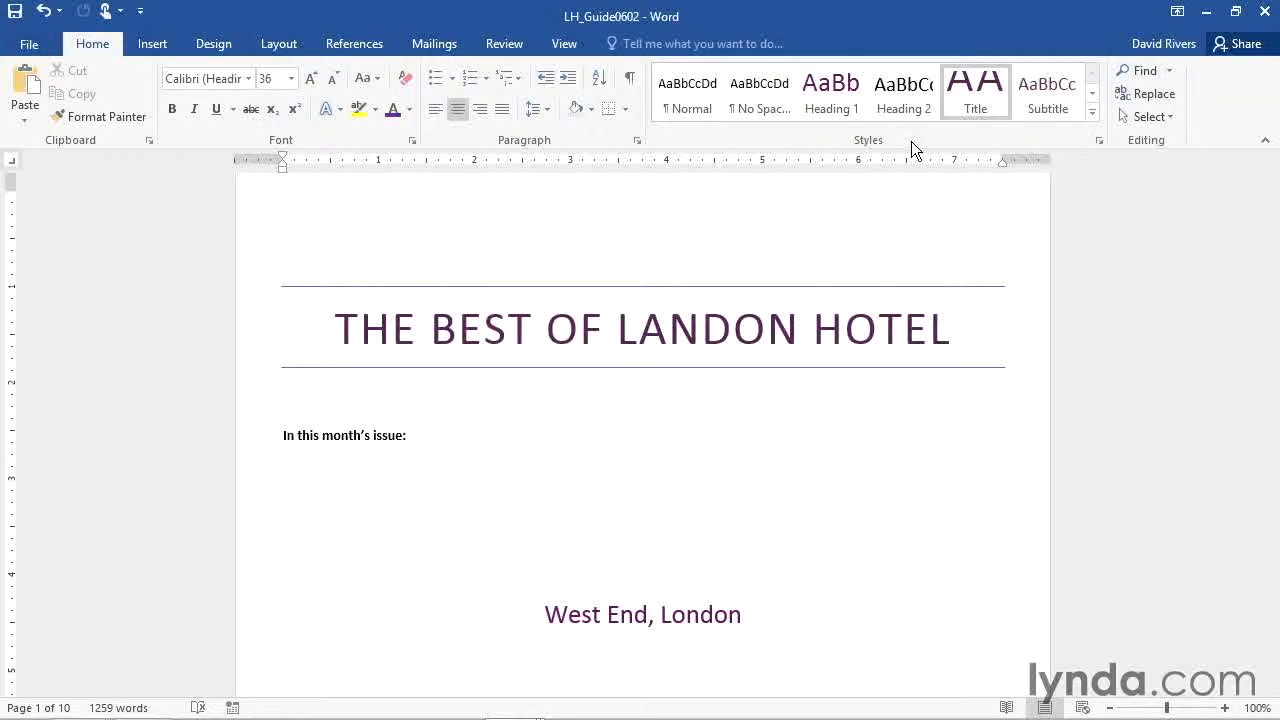
click(1092, 113)
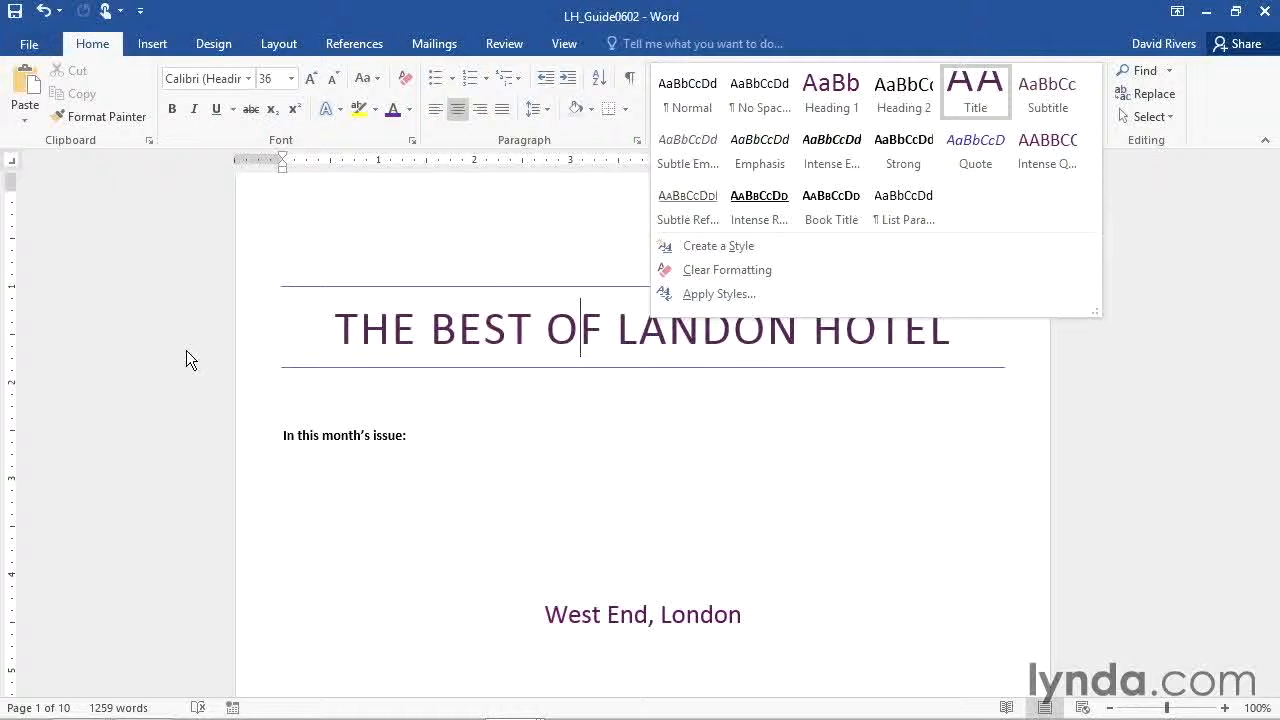
click(580, 308)
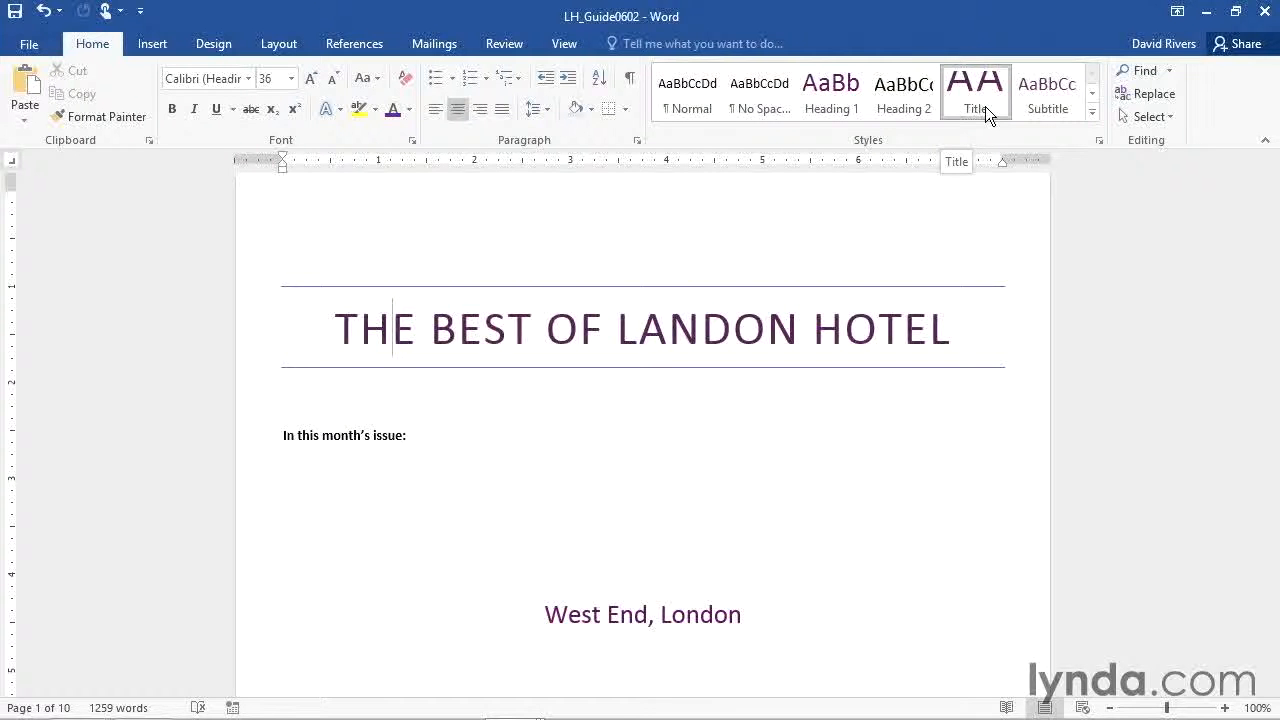
click(1092, 112)
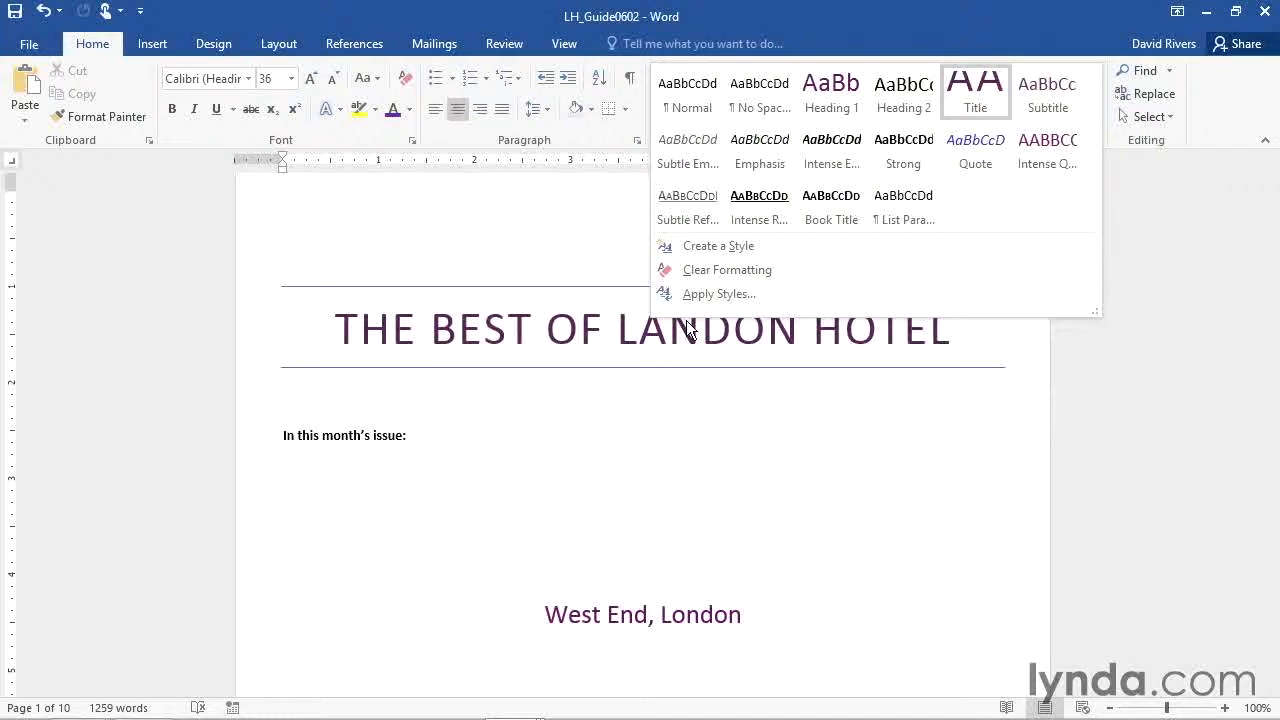
Format the document title on the first page in bold purple Times New Roman.
click(355, 326)
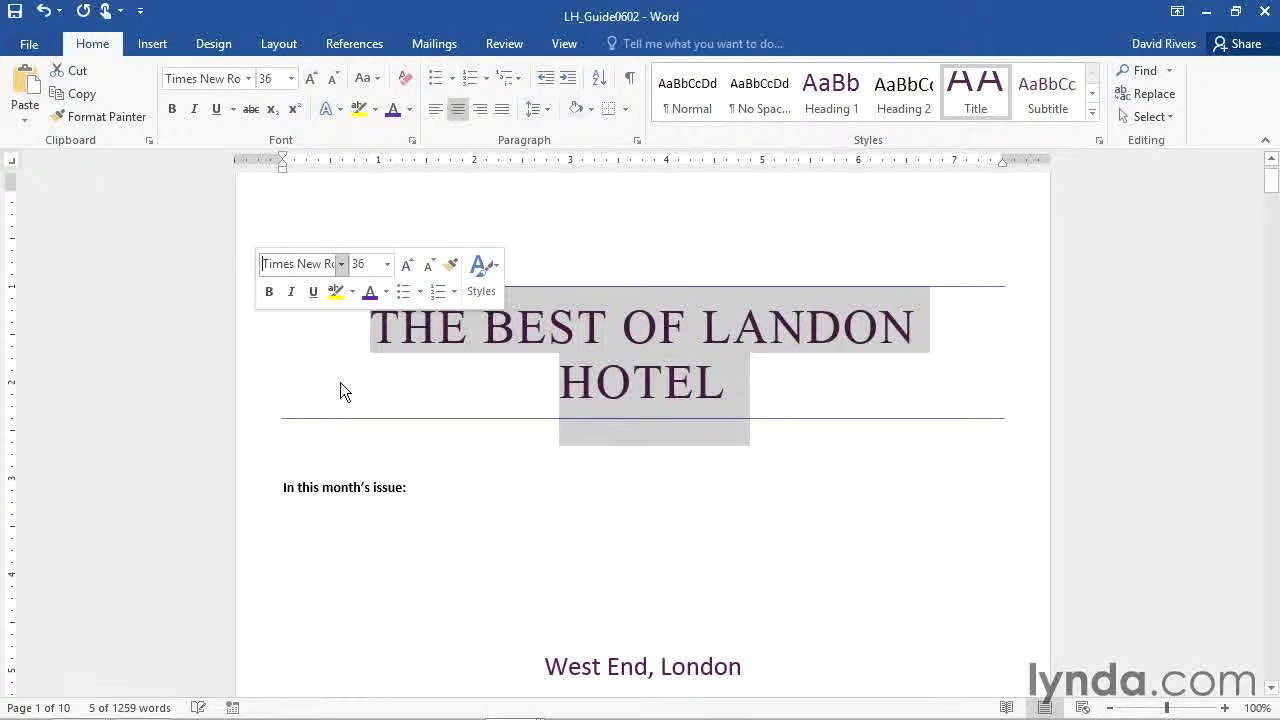
key(ctrl+b)
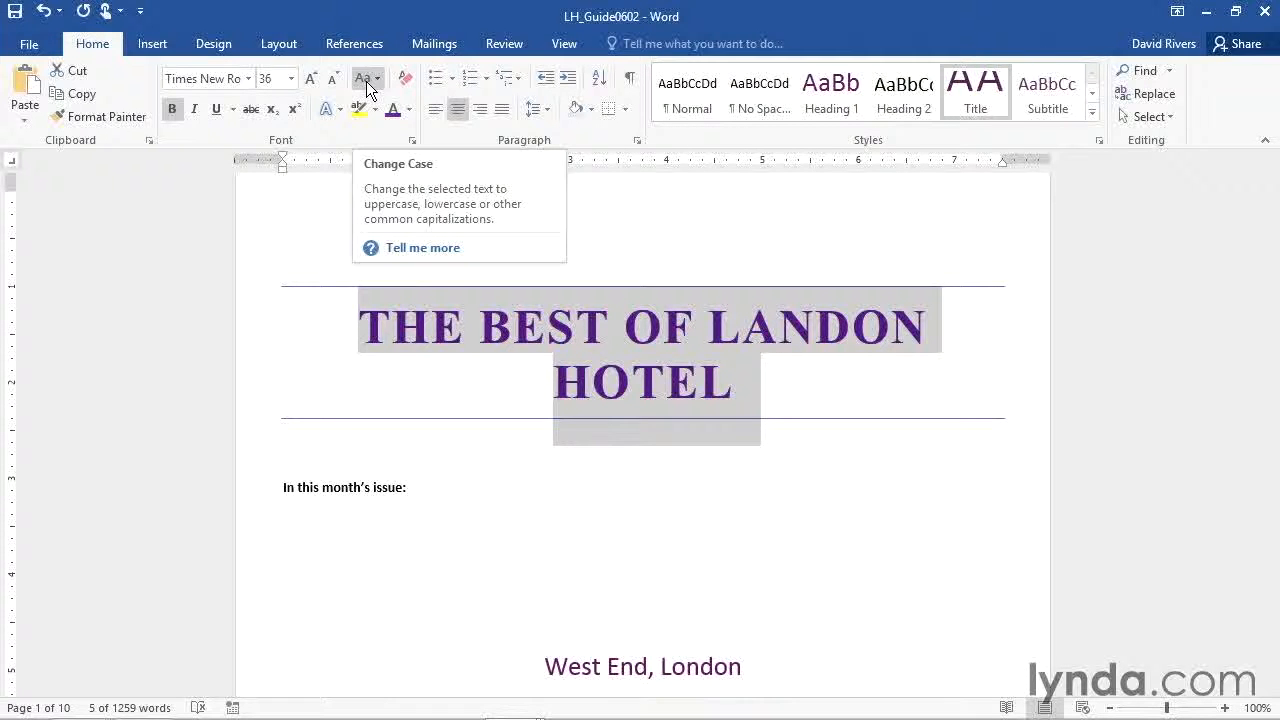
Capitalize each word of the title except "of", so that it reads "The Best of Landon Hotel".
click(597, 336)
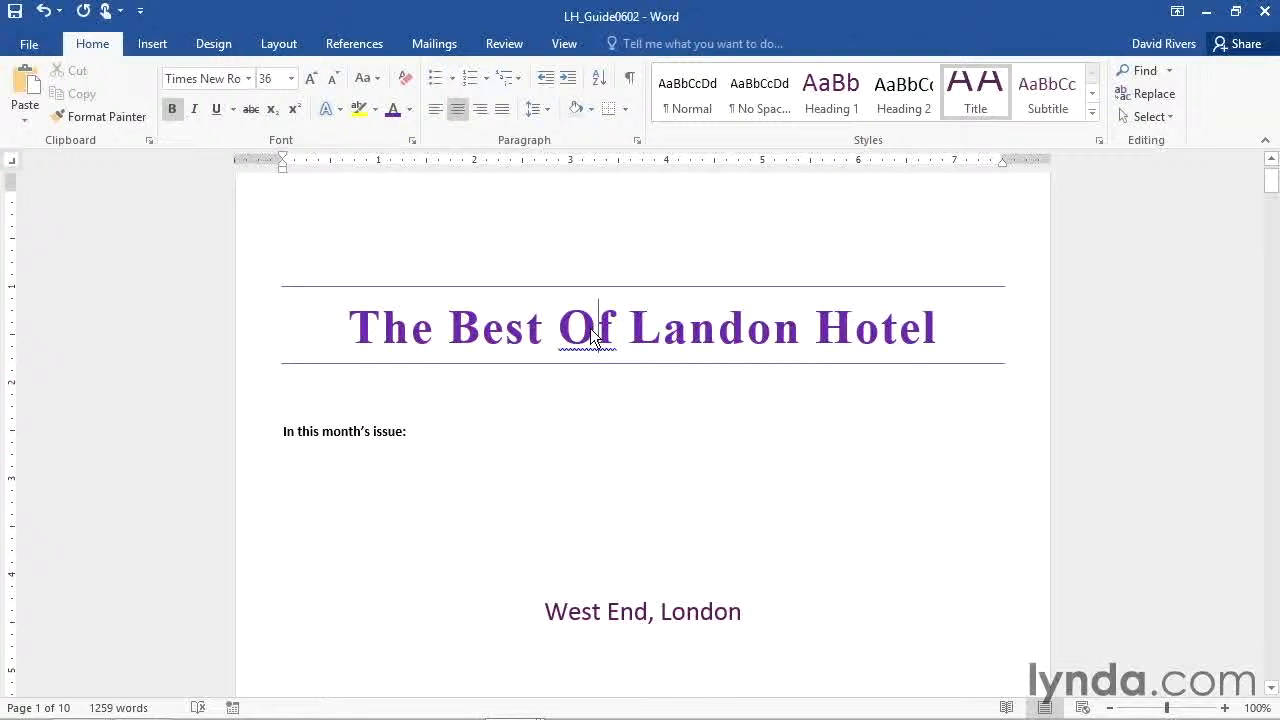
key(BackSpace)
text(o)
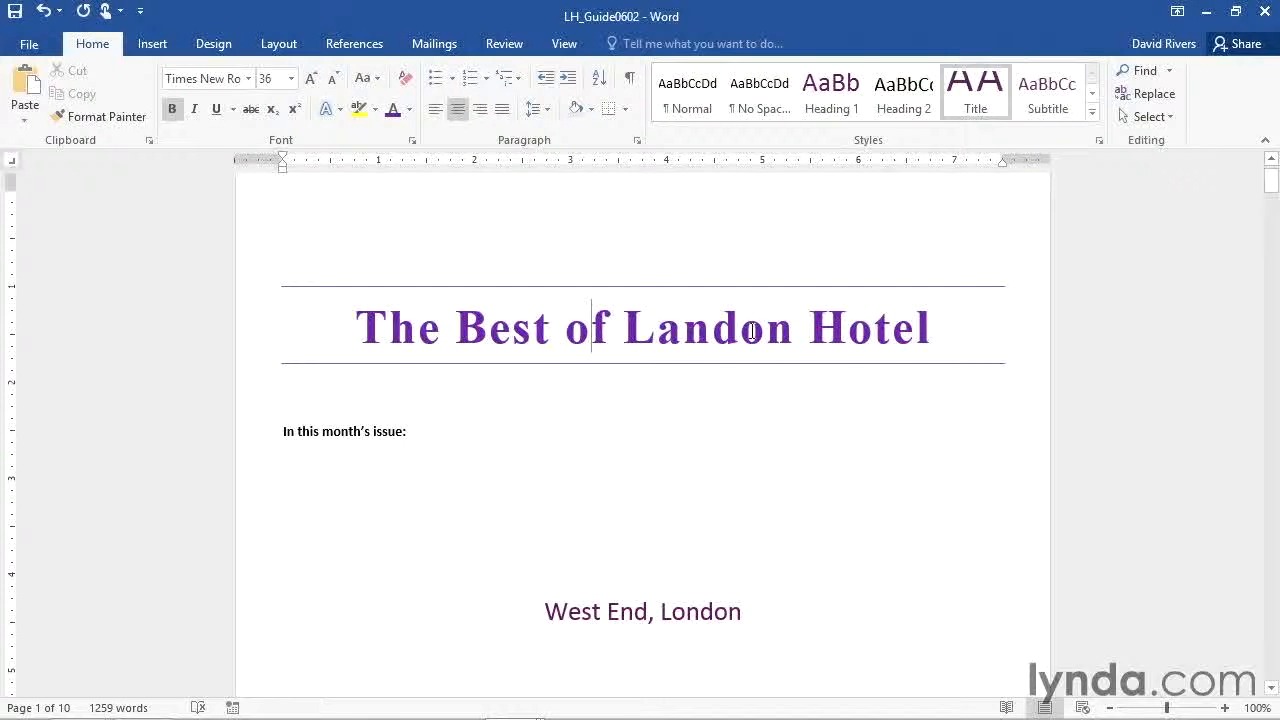
Update the Title style to match the reformatted document title.
click(714, 329)
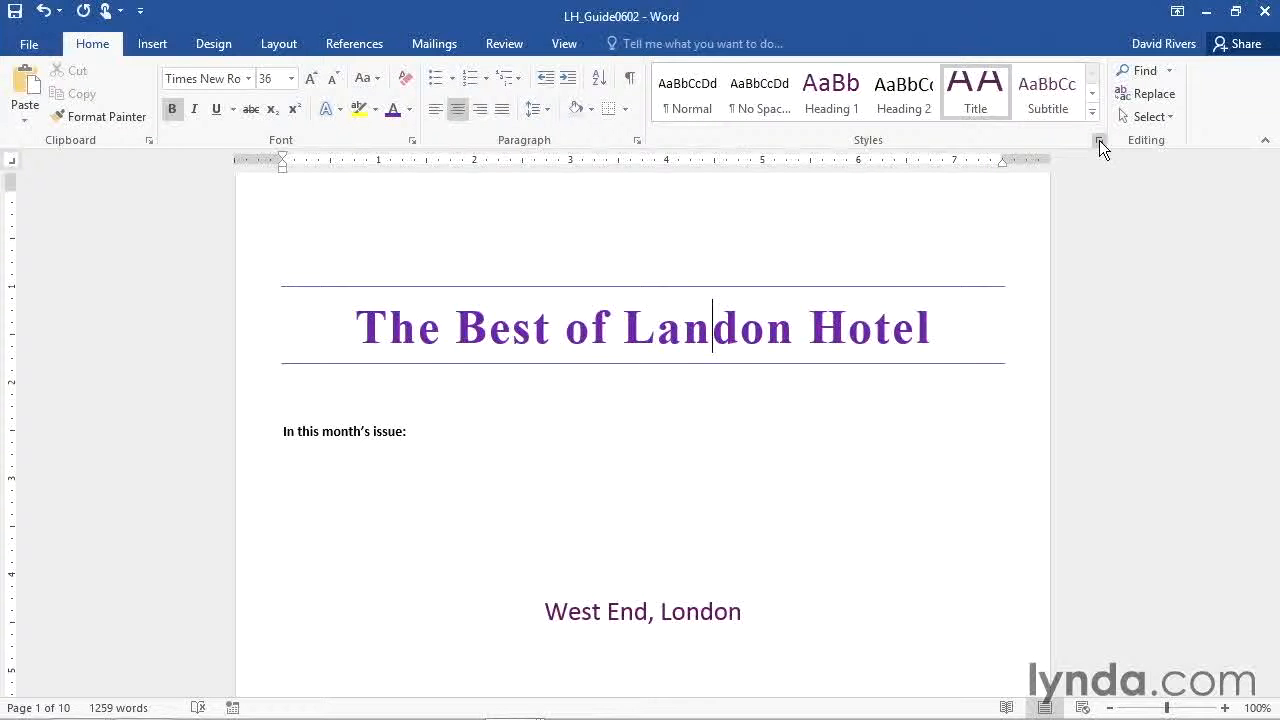
click(1099, 140)
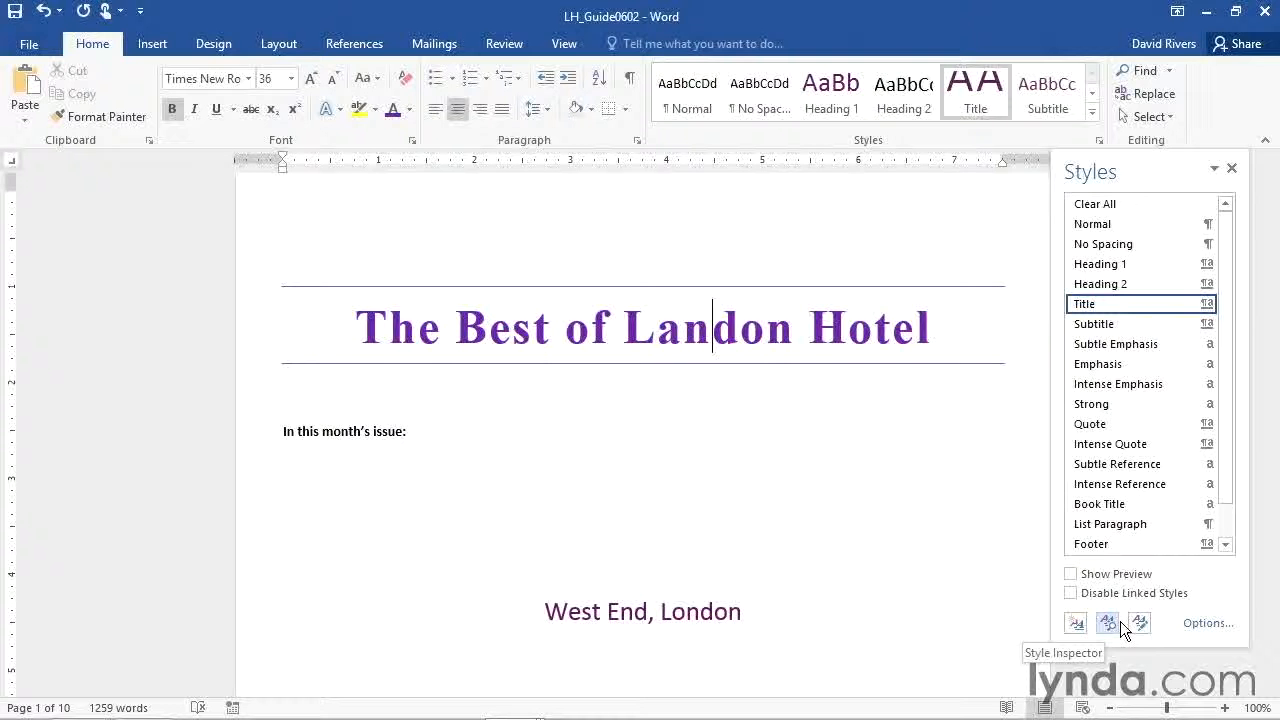
mouse_move(1083, 311)
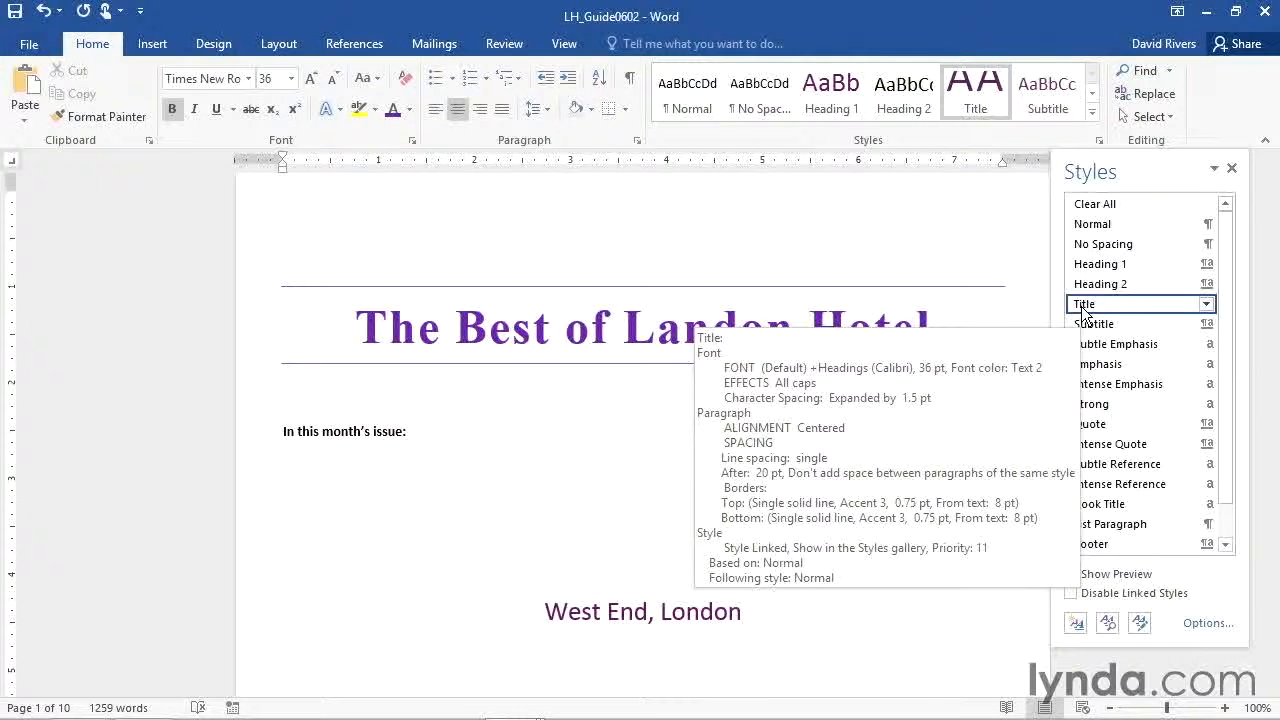
right_click(1083, 308)
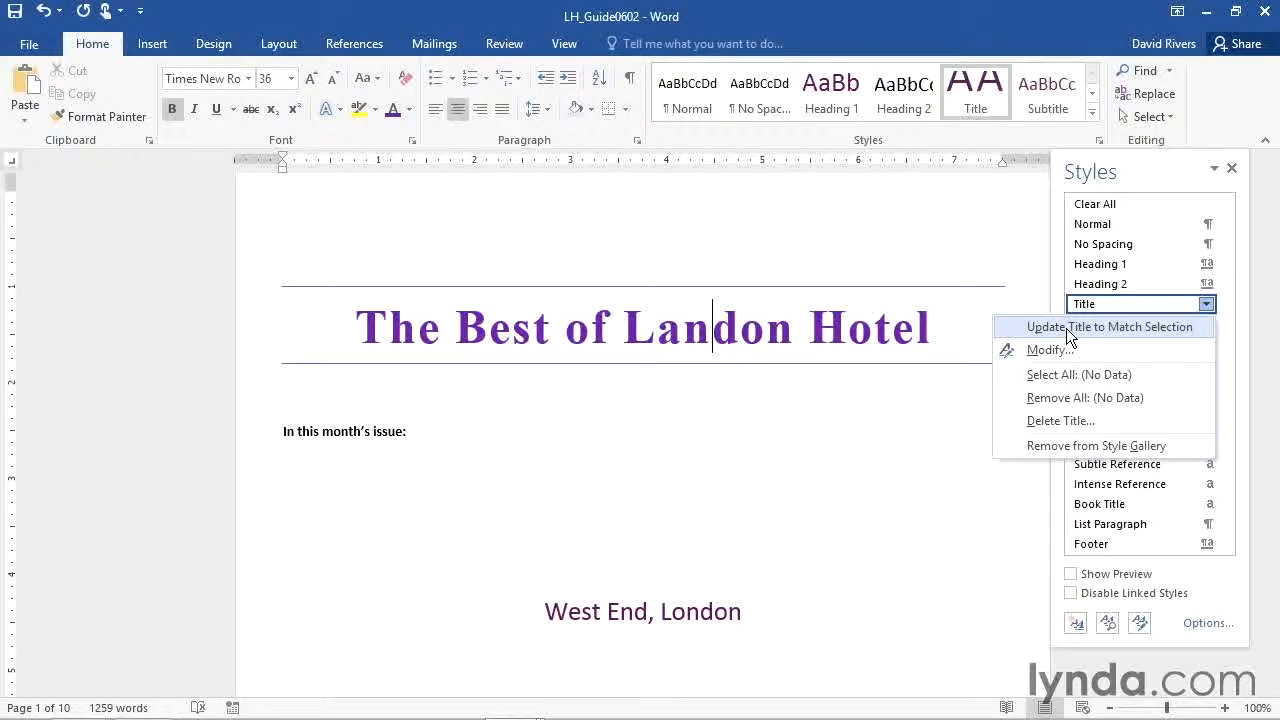
click(1066, 328)
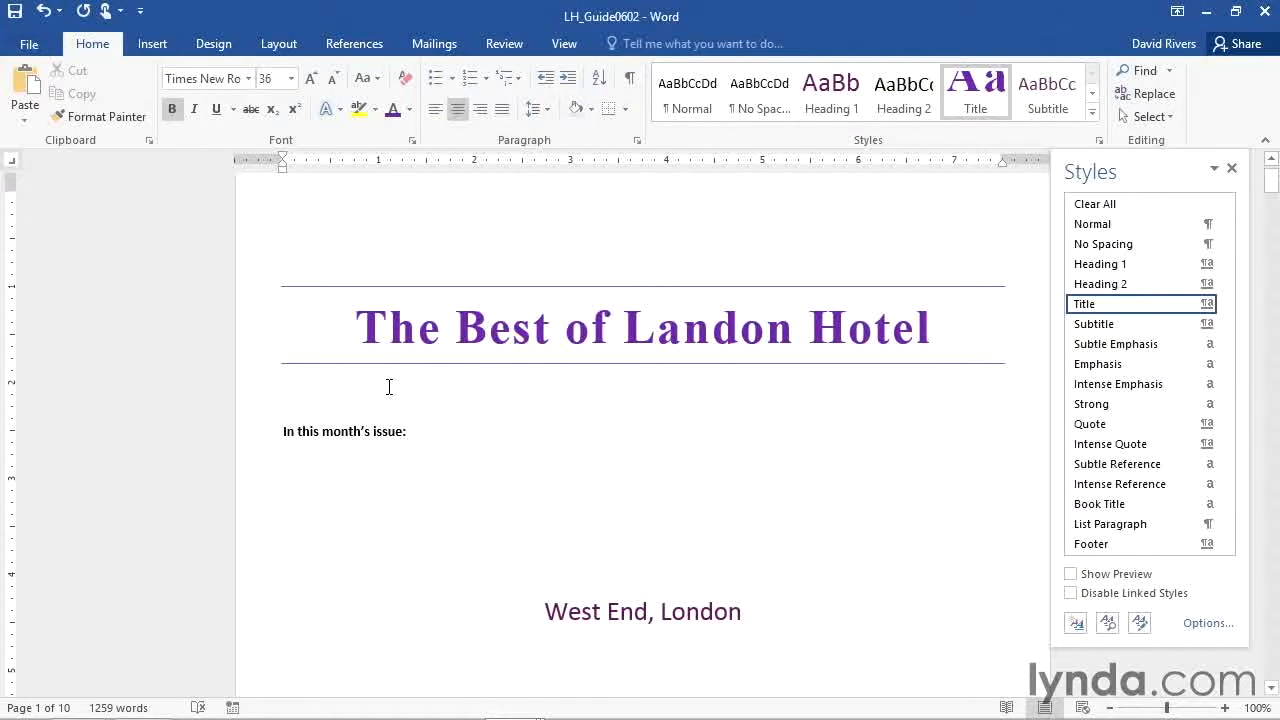
Start a new style named Headers from the "West End, London" header text on page 2 and open its full formatting settings.
scroll(395, 400, down, 10)
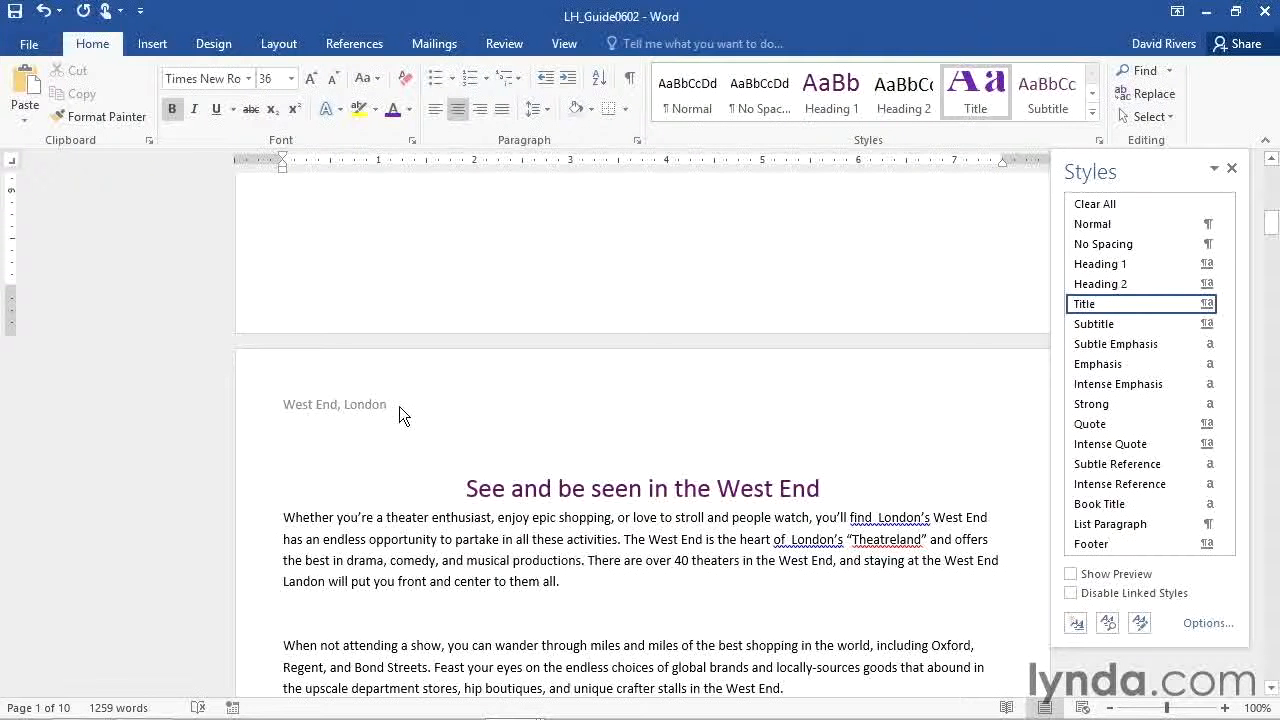
double_click(278, 410)
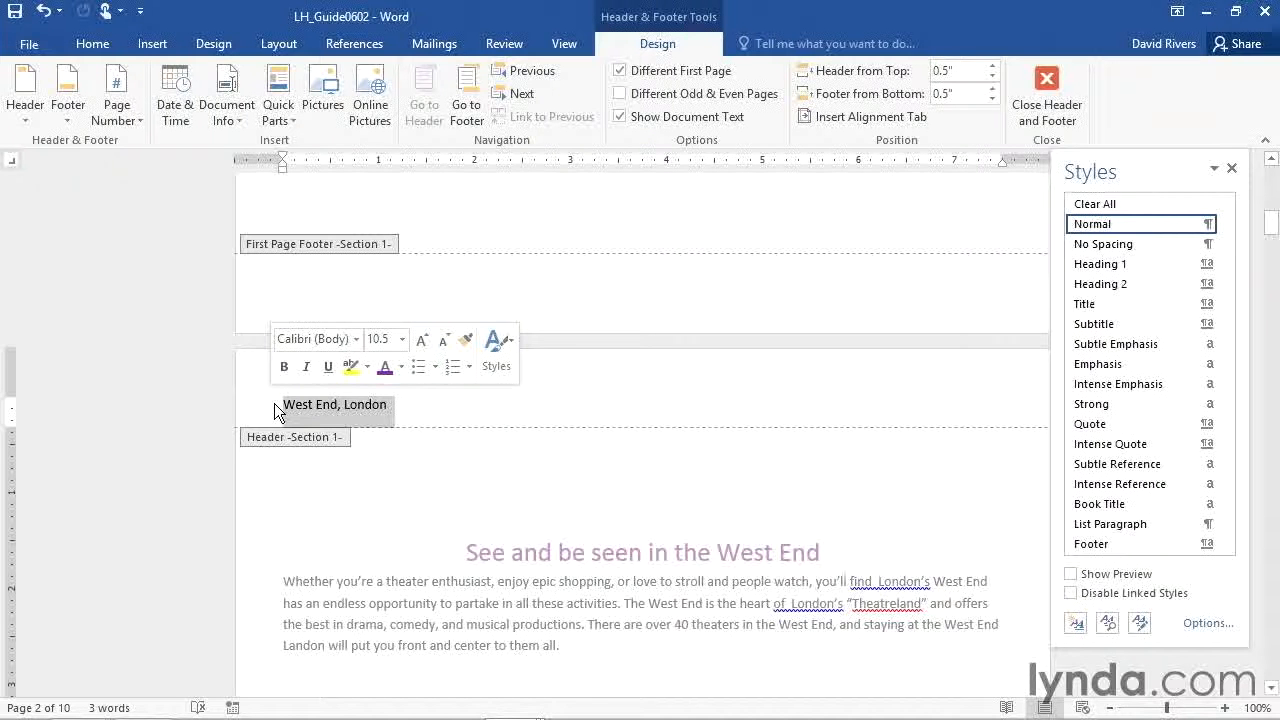
click(496, 350)
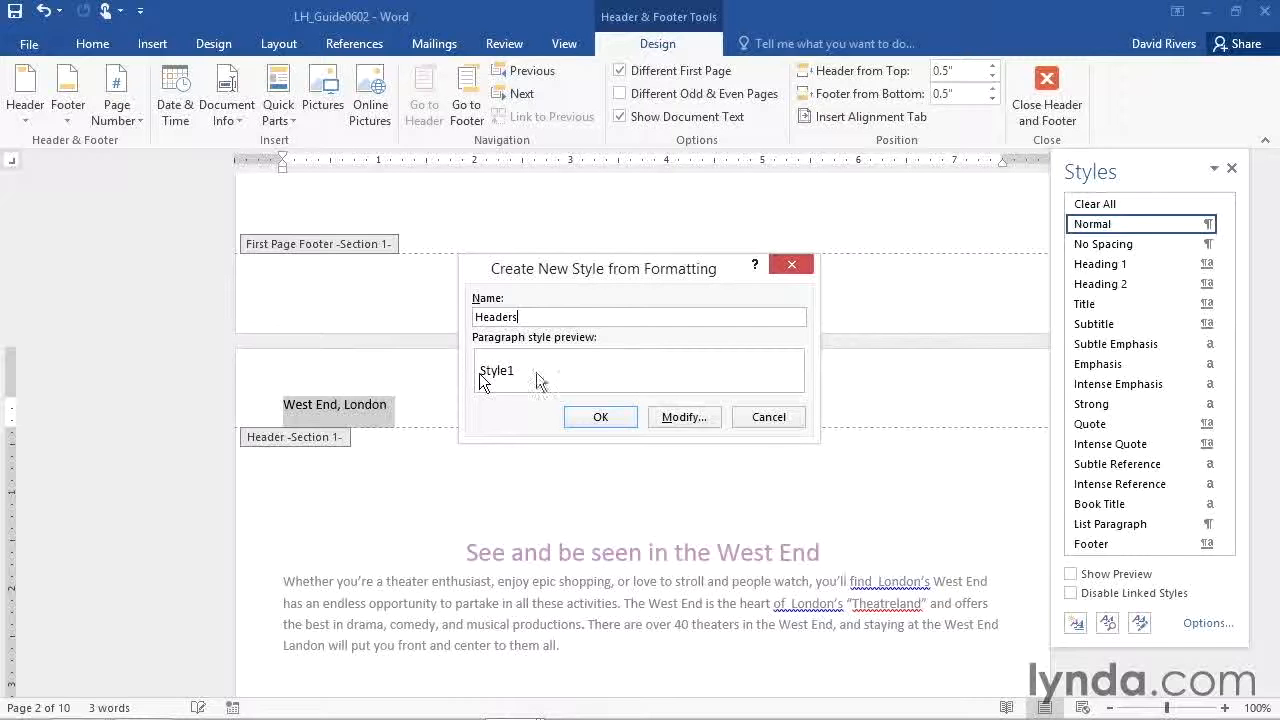
click(684, 417)
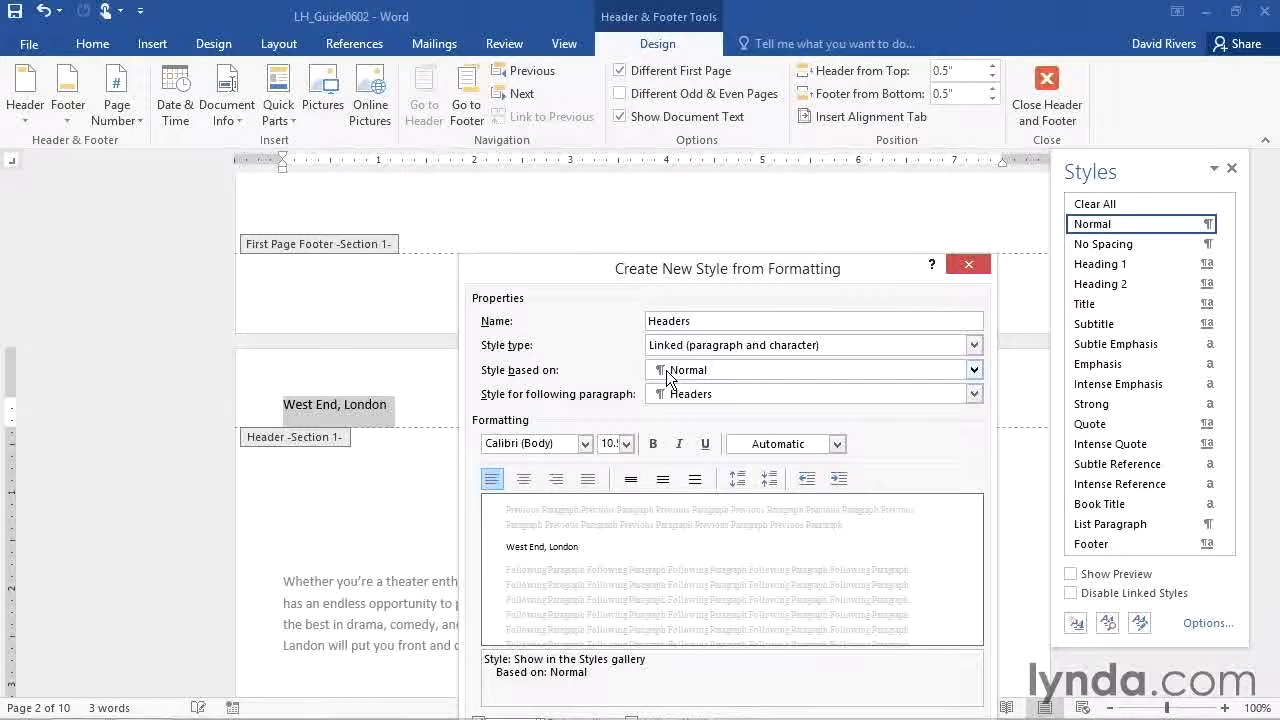
Define the Headers style as Calibri (Headings), 20 pt, bold and right-aligned, and save it.
click(584, 444)
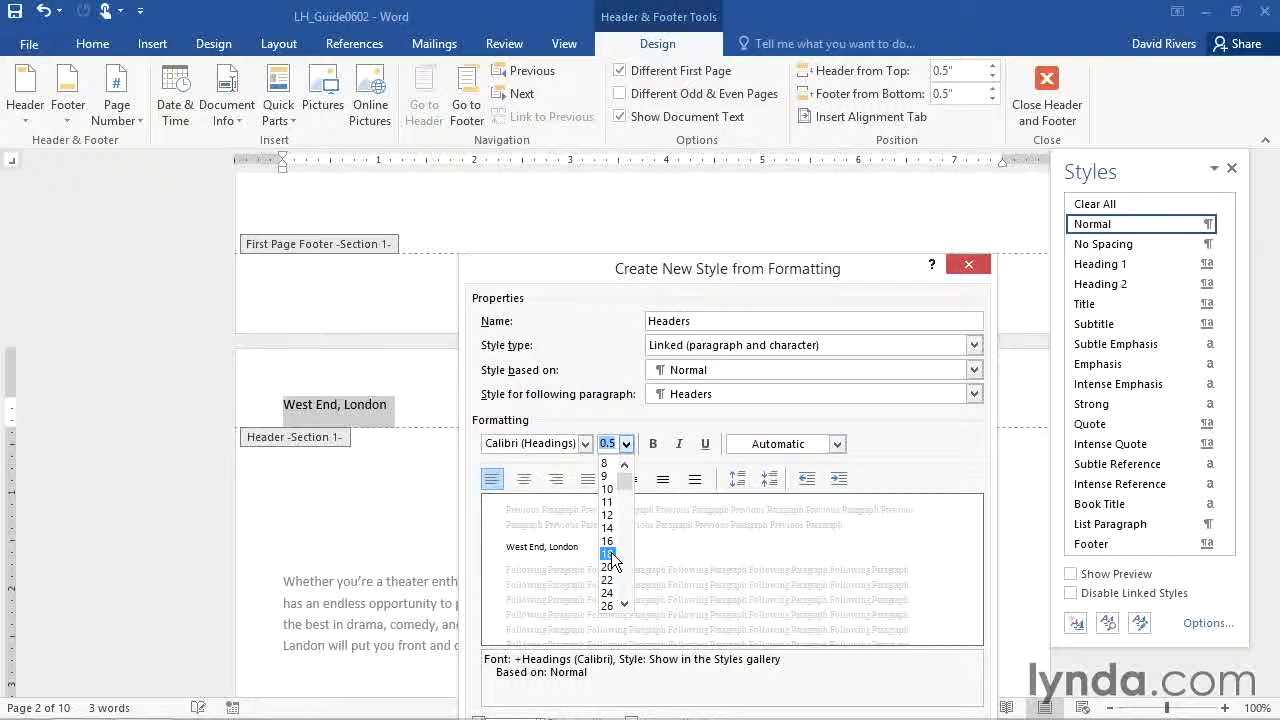
click(608, 566)
click(652, 444)
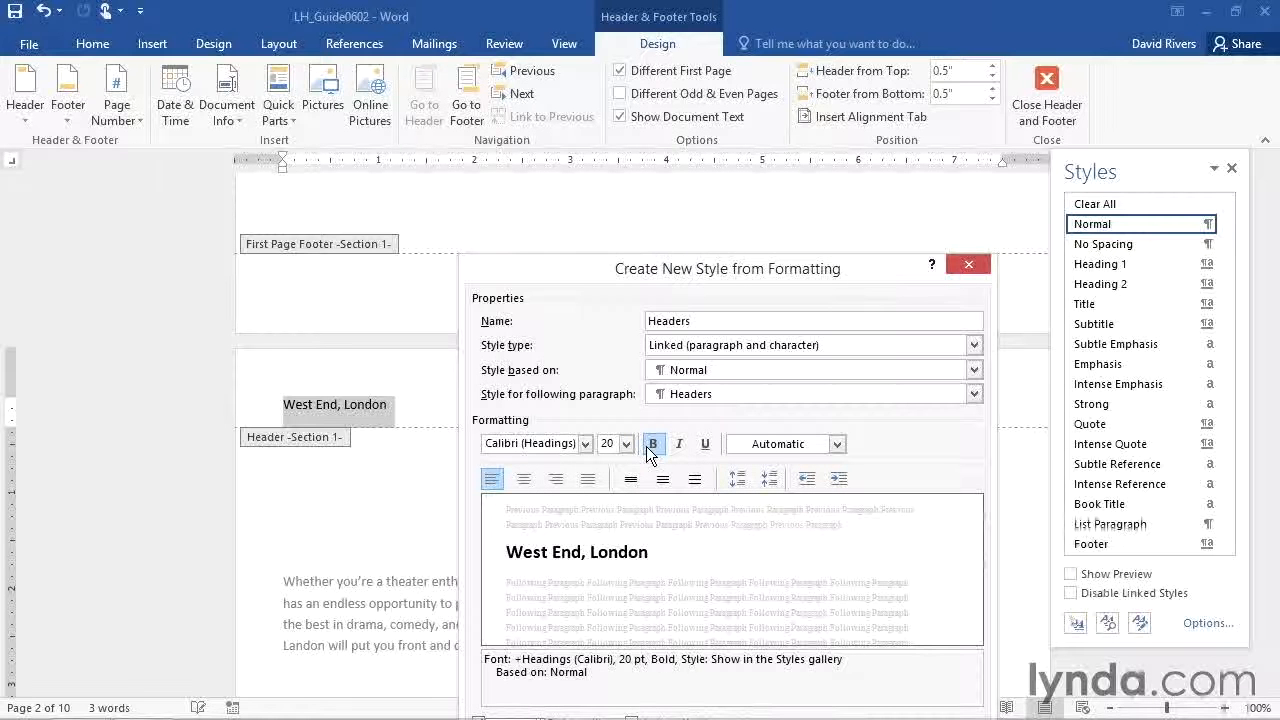
drag(886, 268, 886, 136)
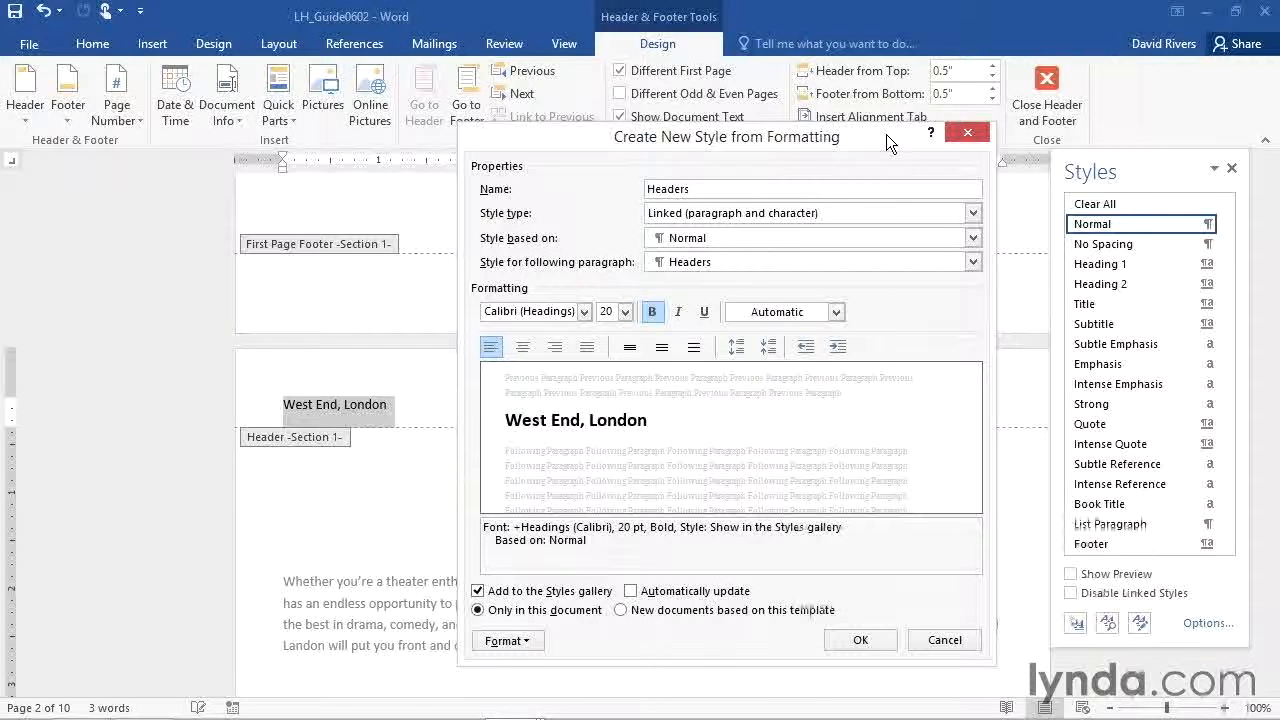
click(555, 346)
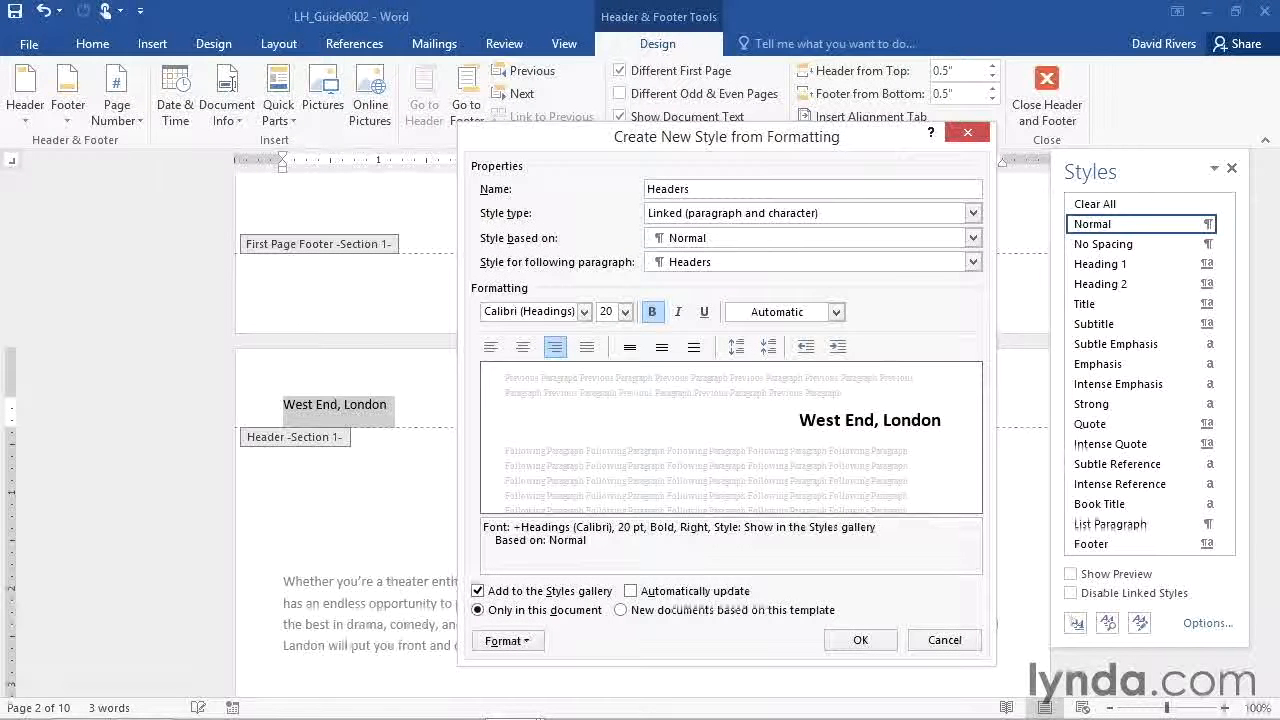
click(860, 640)
Change the Headers style's text color to purple and apply the style to the page 2 footer text.
click(84, 50)
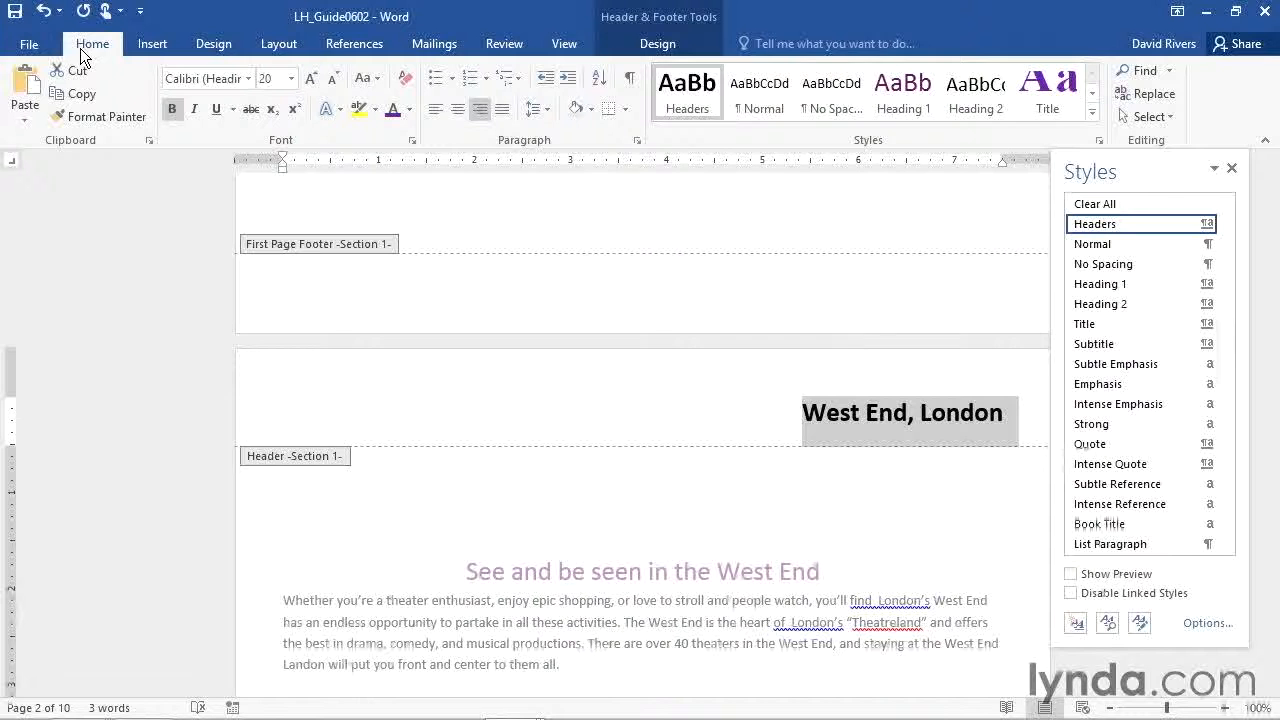
click(1207, 224)
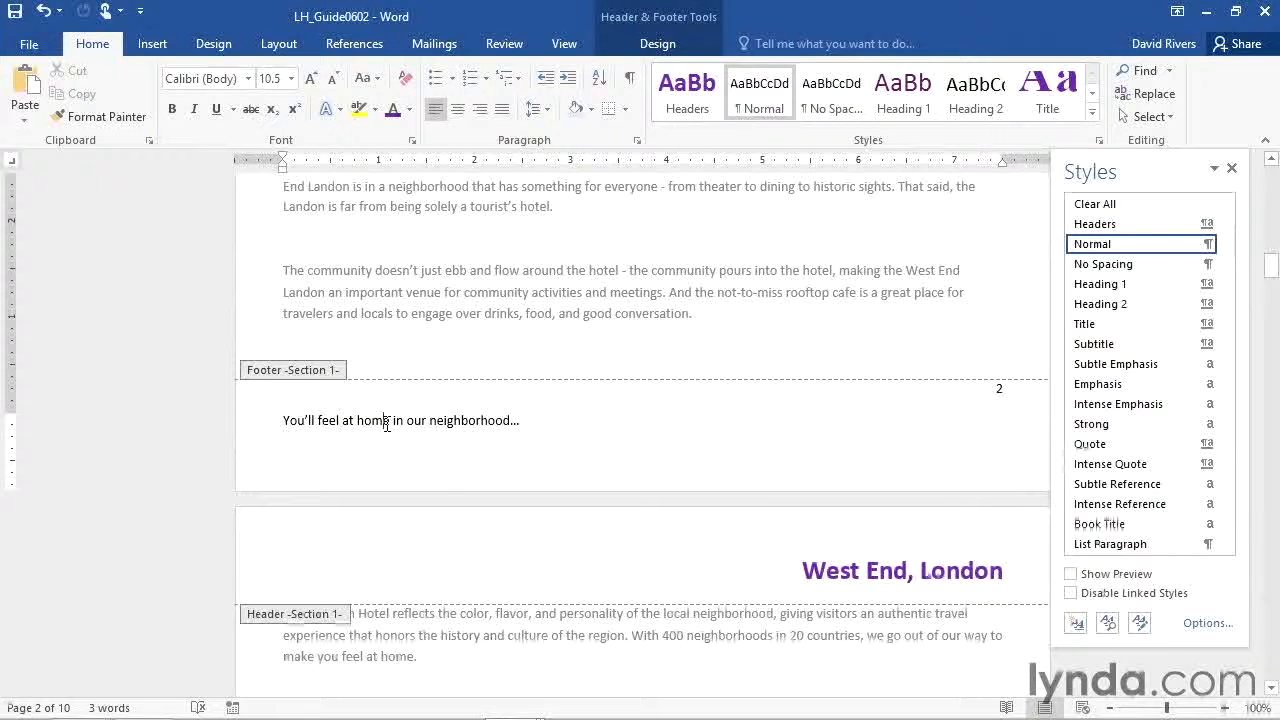
click(679, 103)
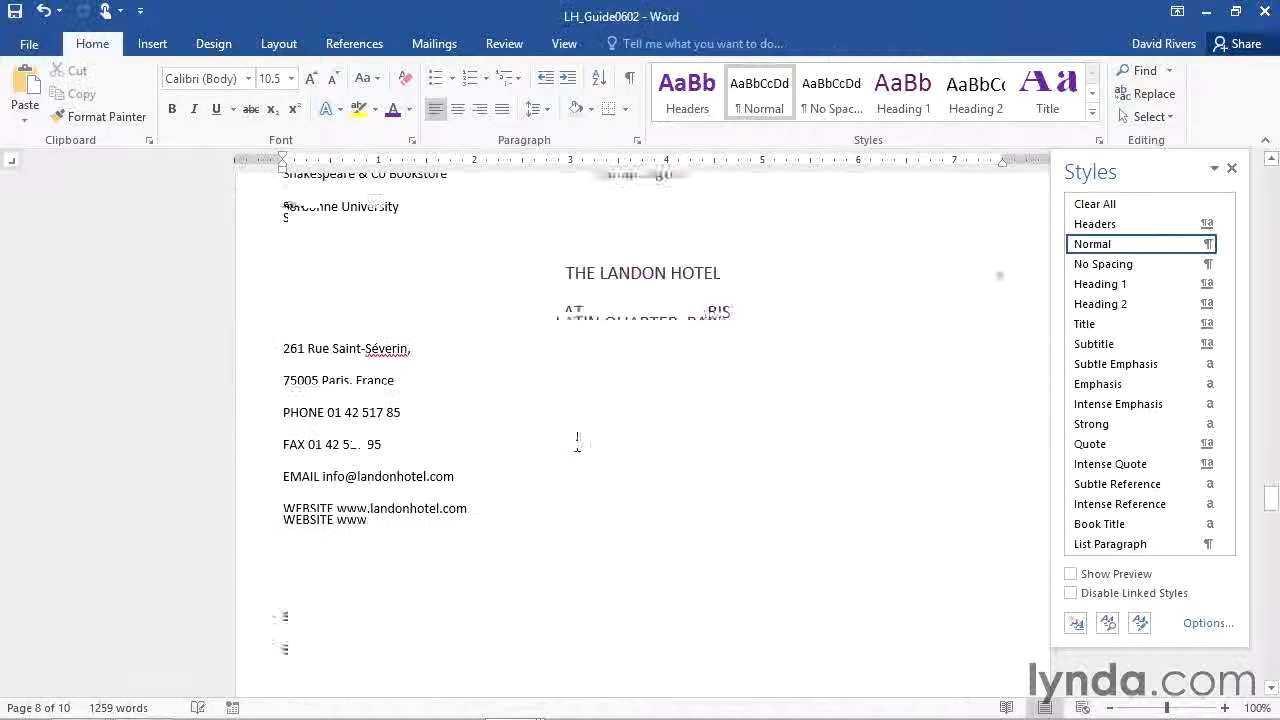
Set the "In this month's issue:" line on the first page to 18 pt and center it.
scroll(577, 443, up, 15)
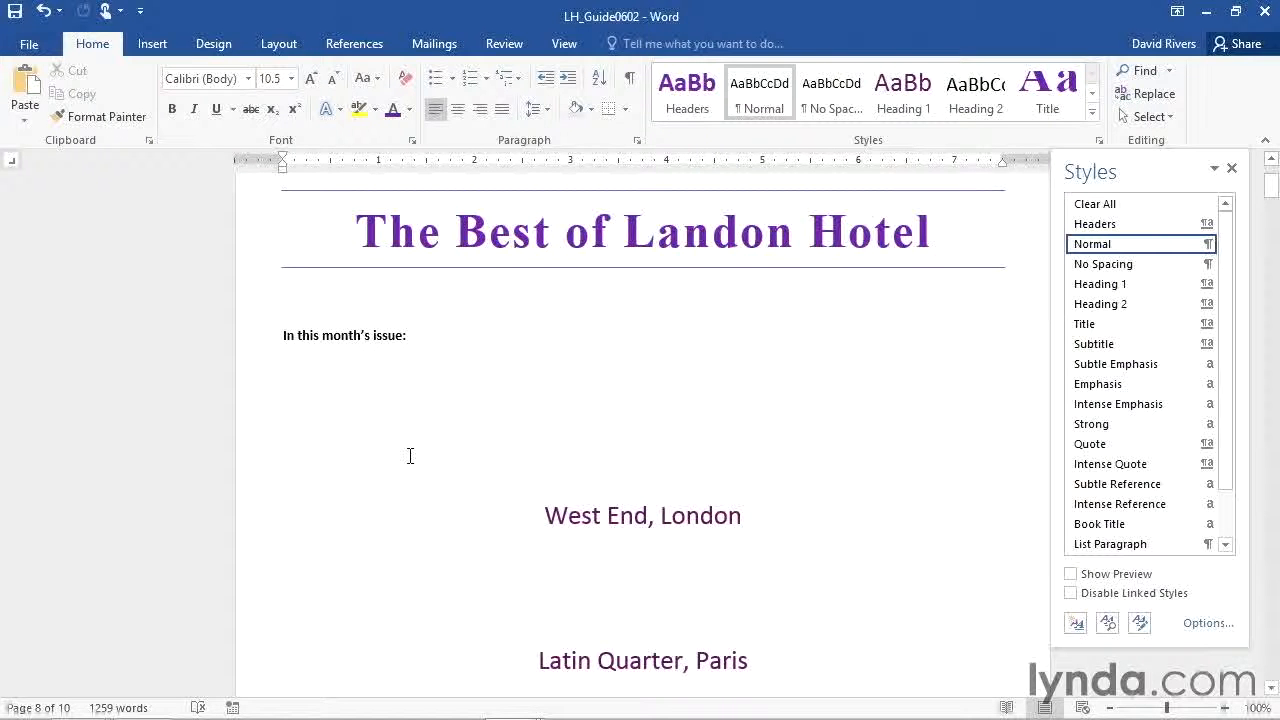
click(387, 420)
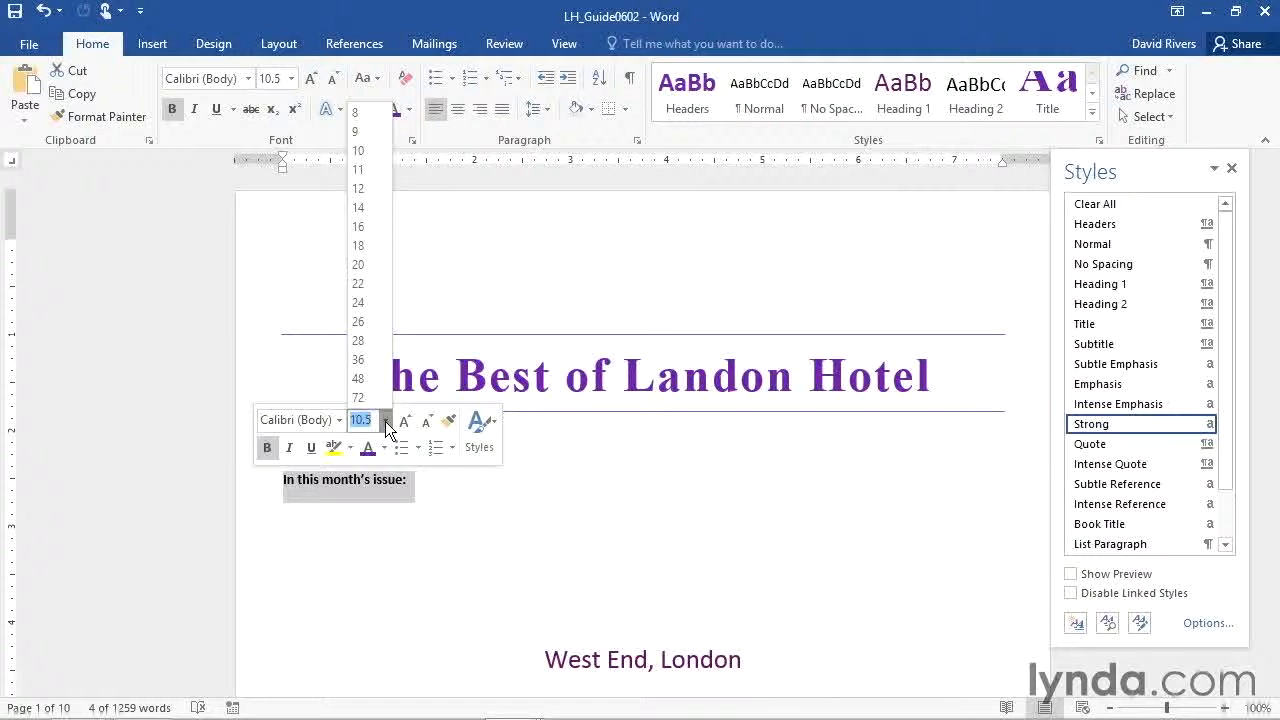
click(357, 245)
click(458, 109)
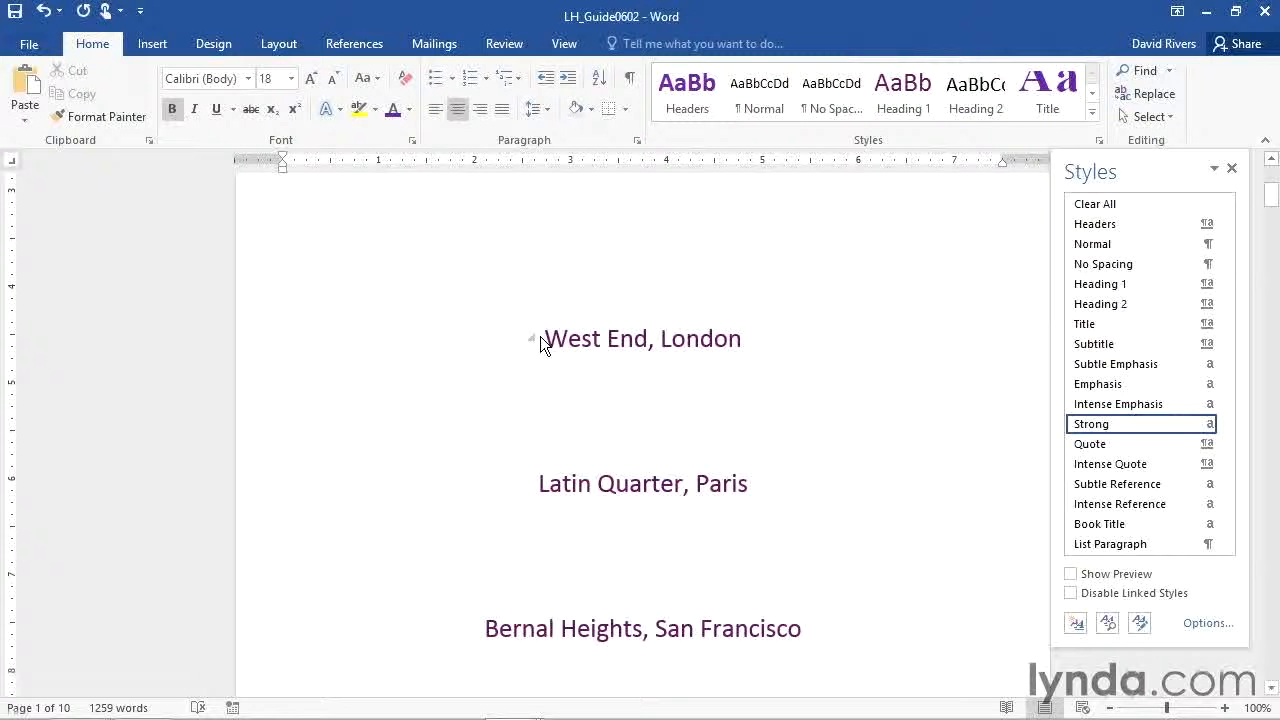
Left-align the "West End, London" and "Bernal Heights, San Francisco" headings on the first page and right-align "Latin Quarter, Paris".
click(730, 627)
click(481, 109)
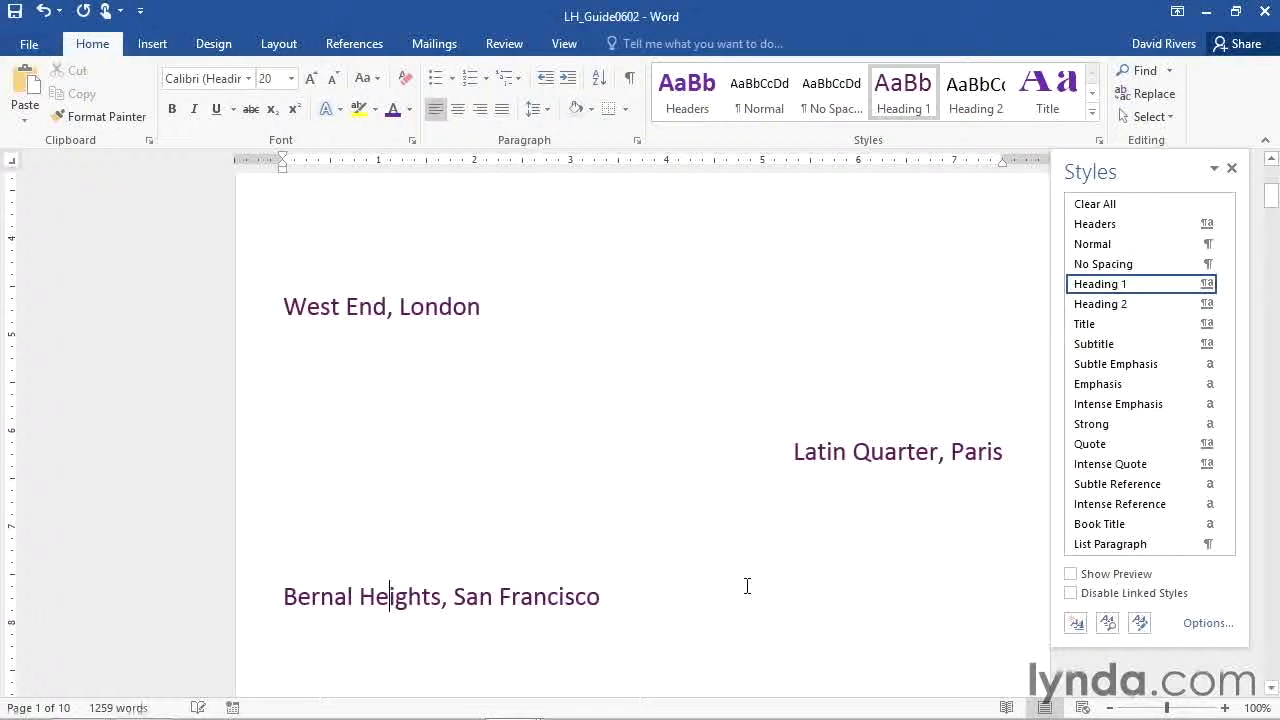
scroll(700, 600, down, 5)
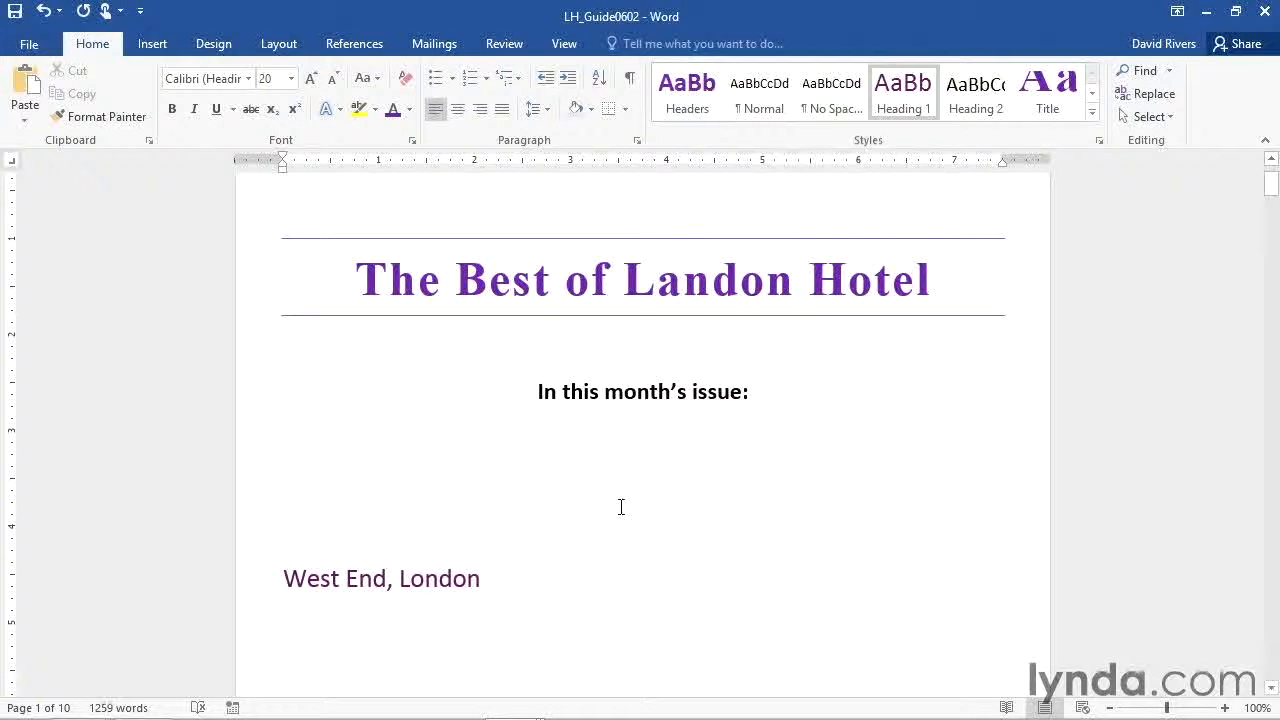
scroll(621, 507, down, 8)
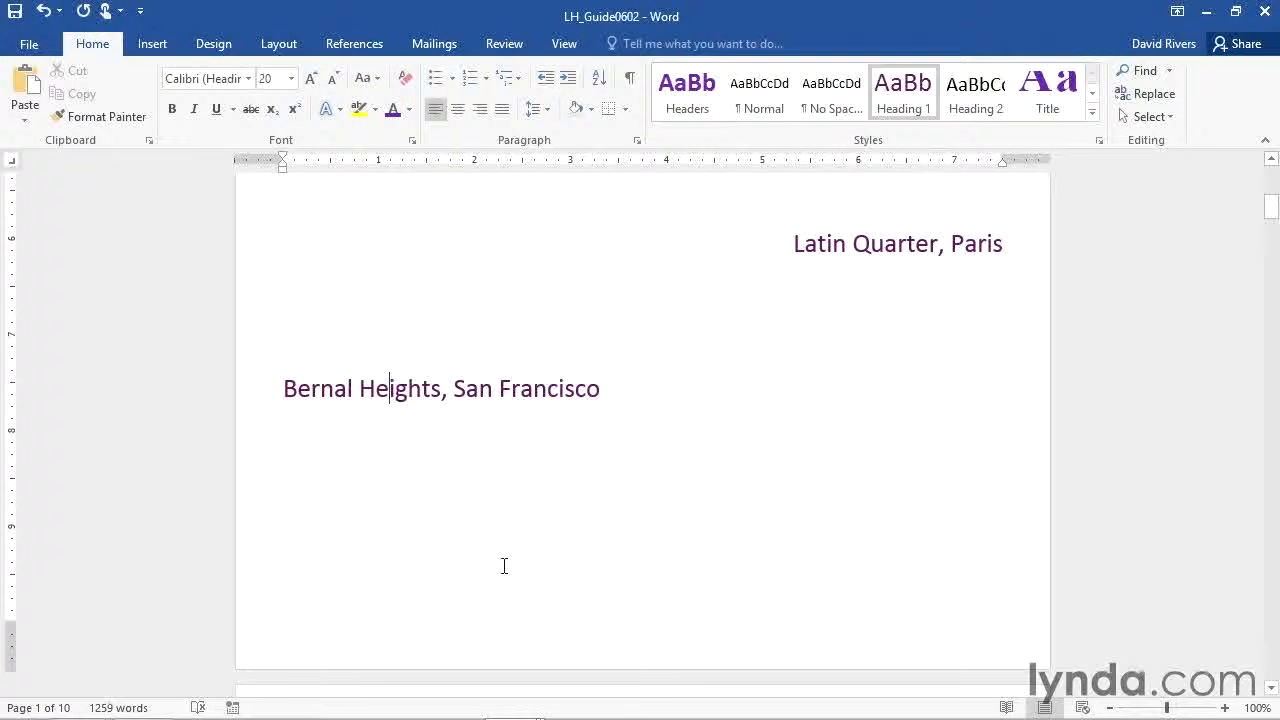